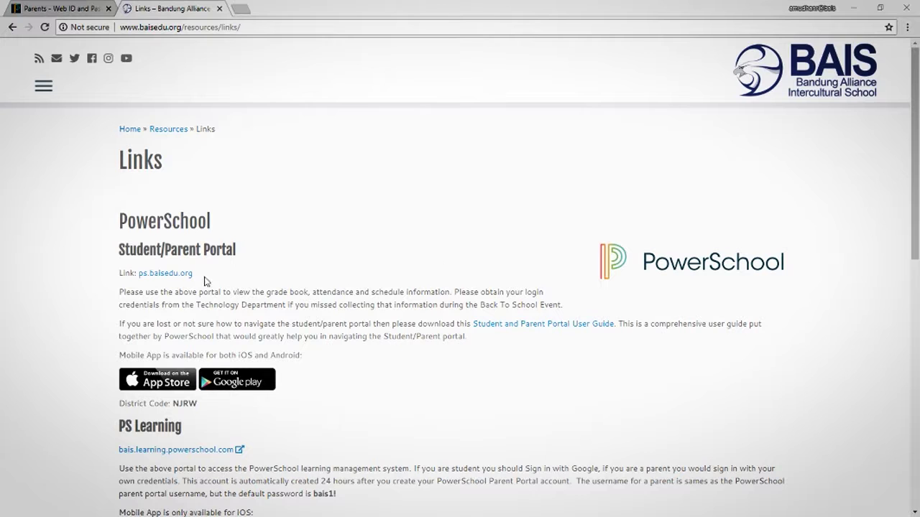
- Follow the ps.baisedu.org link and bring up the empty Create Parent Account form
left_click(177, 281)
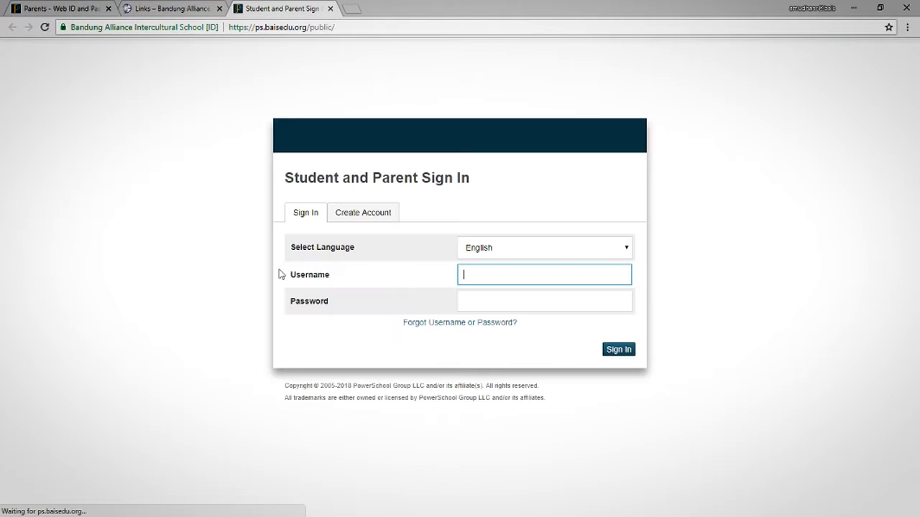
left_click(375, 216)
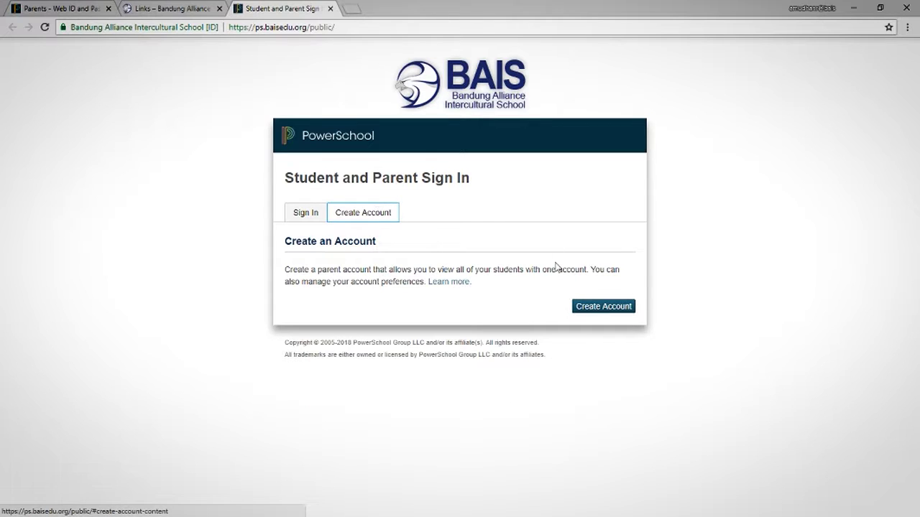
left_click(607, 307)
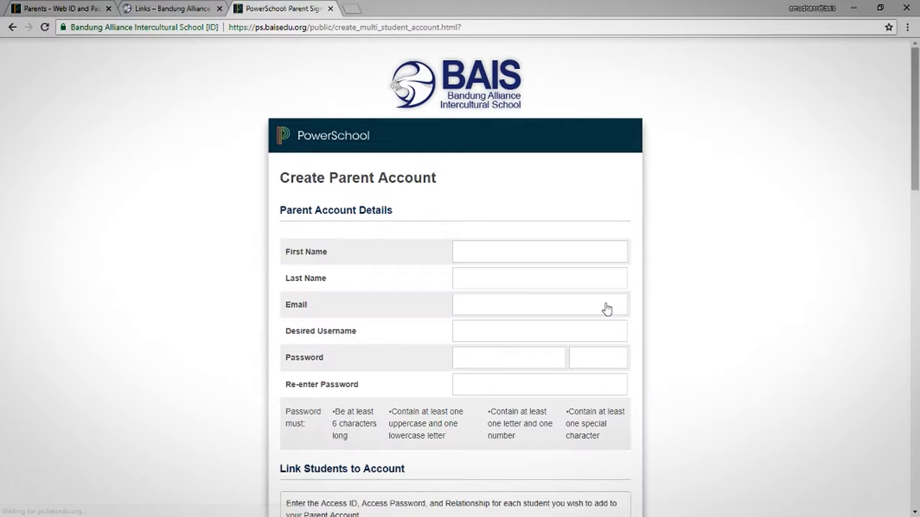
left_click(507, 253)
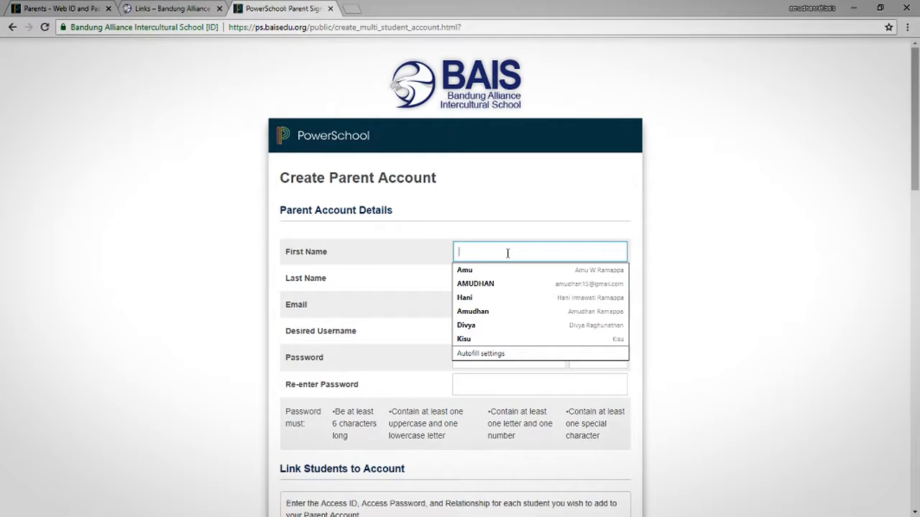
- Enter the parent's first name and full last name, replacing the autofilled surname
type("Amud")
key("Tab")
type("Wo")
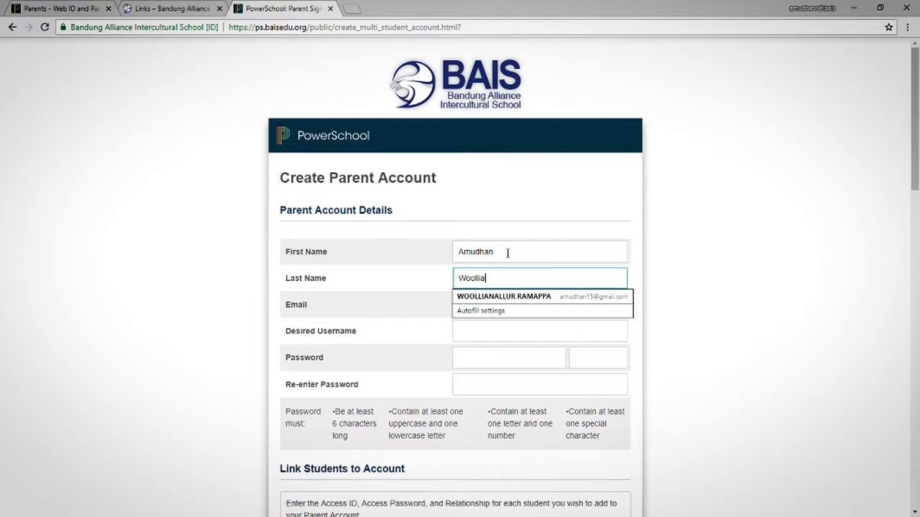
key("Down")
key("Return")
key("ctrl+a")
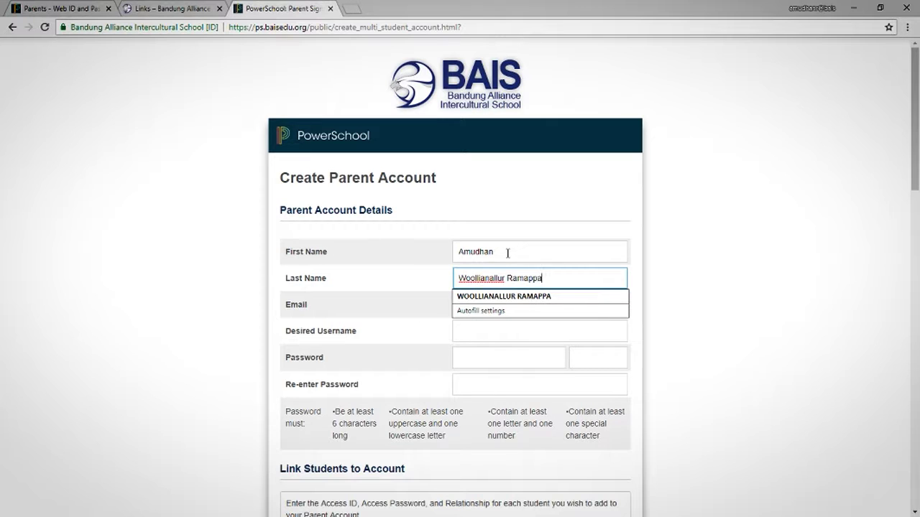
- Keep the autofilled e-mail, then fill in the desired username and the password twice
key("Tab")
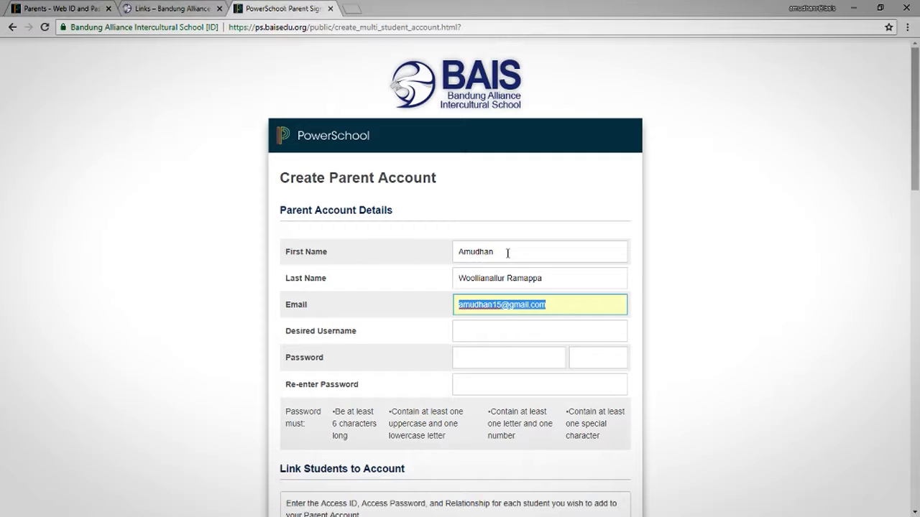
key("Tab")
key("Tab")
type("•••••••")
key("Tab")
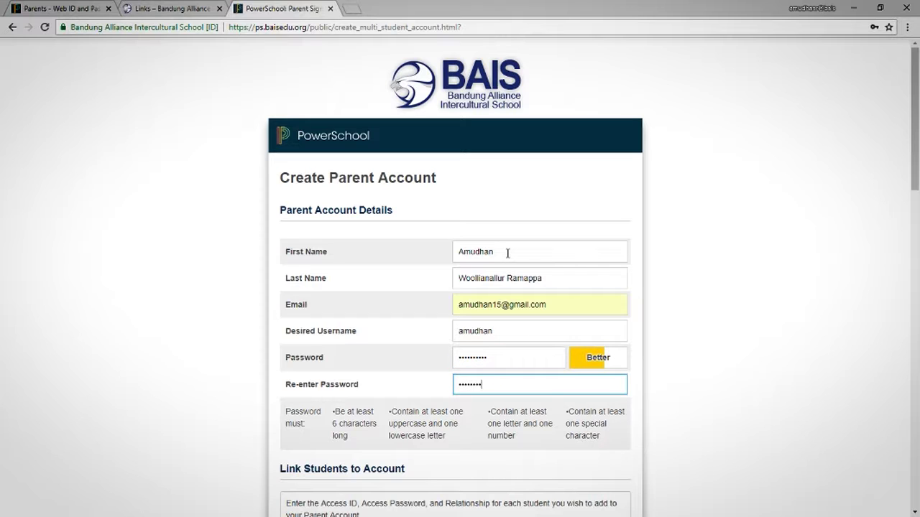
key("ctrl+a")
type("••••")
- Copy the first student's name from the access-ID letter into student 1's name field
scroll(584, 439, "down", 3)
left_click(534, 392)
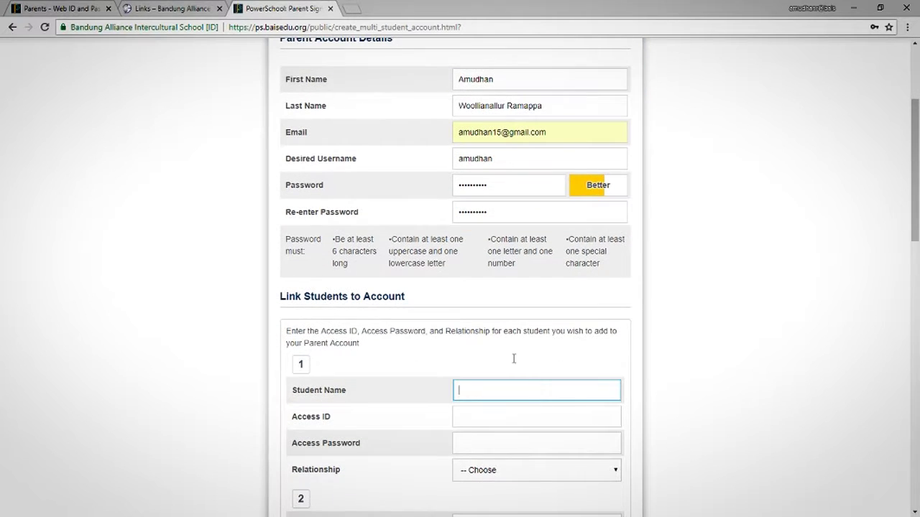
left_click(63, 10)
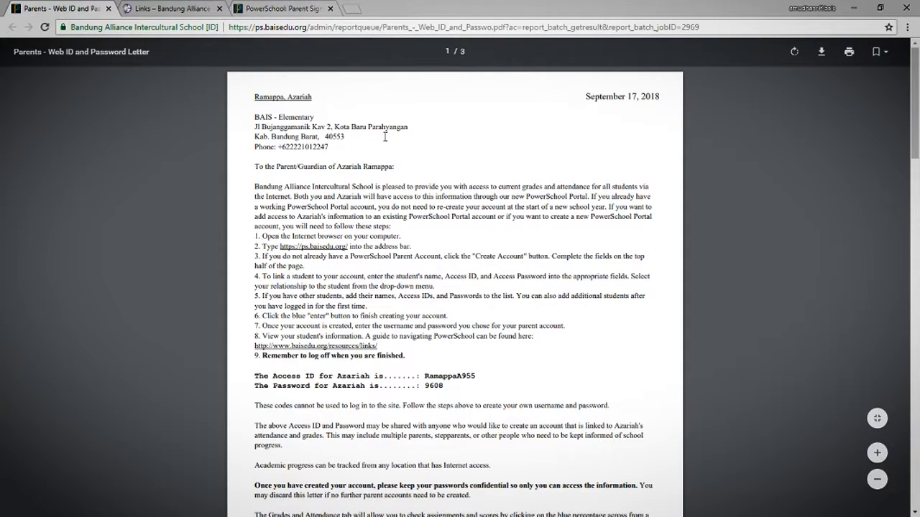
left_click_drag(254, 96, 314, 97)
key("ctrl+c")
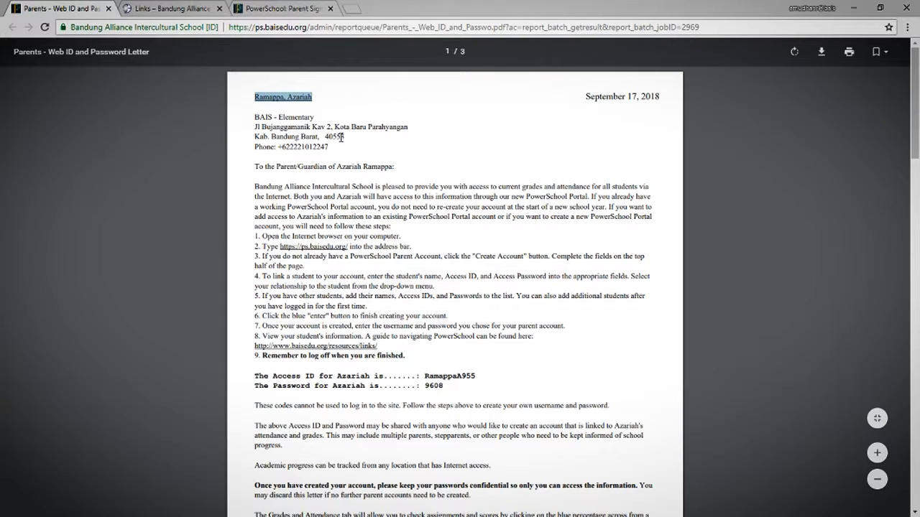
left_click(278, 8)
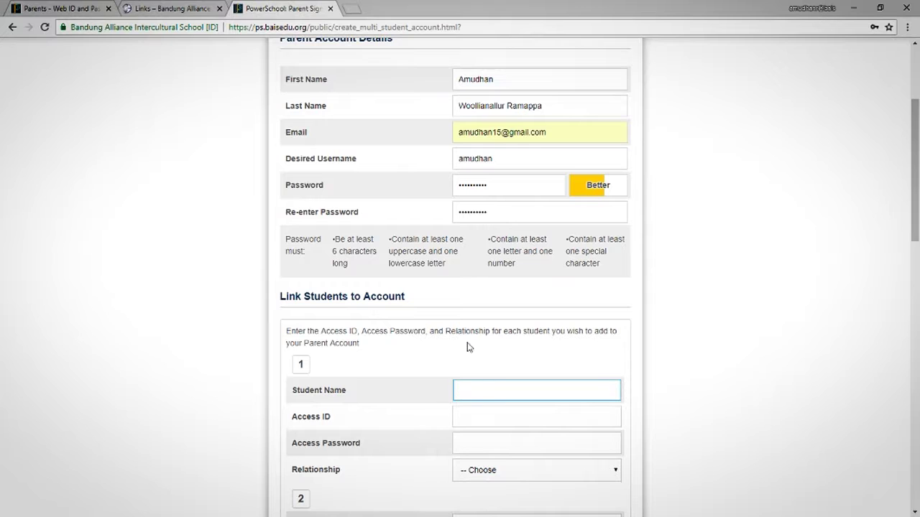
key("ctrl+v")
- Copy the first student's Access ID from the letter into the form
left_click(72, 8)
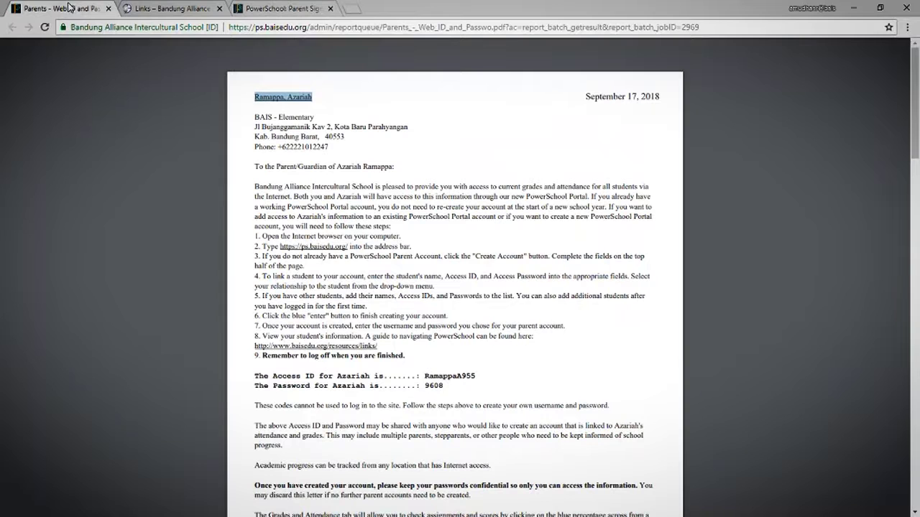
left_click_drag(253, 374, 438, 390)
left_click(440, 374)
double_click(441, 375)
key("ctrl+c")
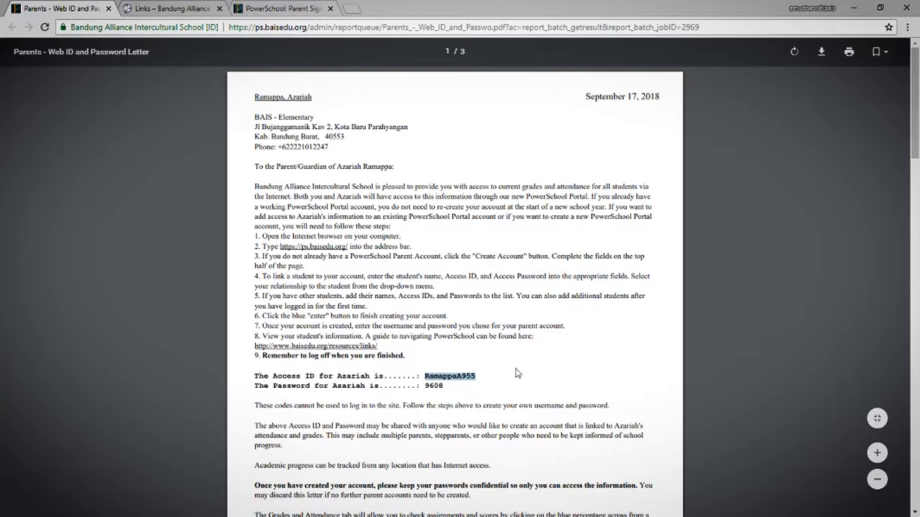
left_click(275, 9)
left_click(492, 421)
key("ctrl+v")
- Copy the first student's access password from the letter and set relationship to Father
left_click(39, 8)
double_click(434, 386)
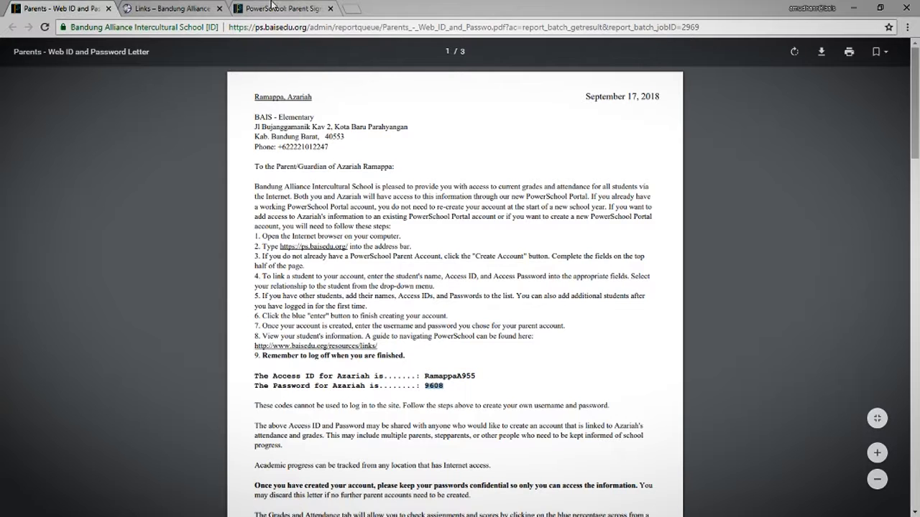
left_click(274, 9)
left_click(489, 444)
key("ctrl+v")
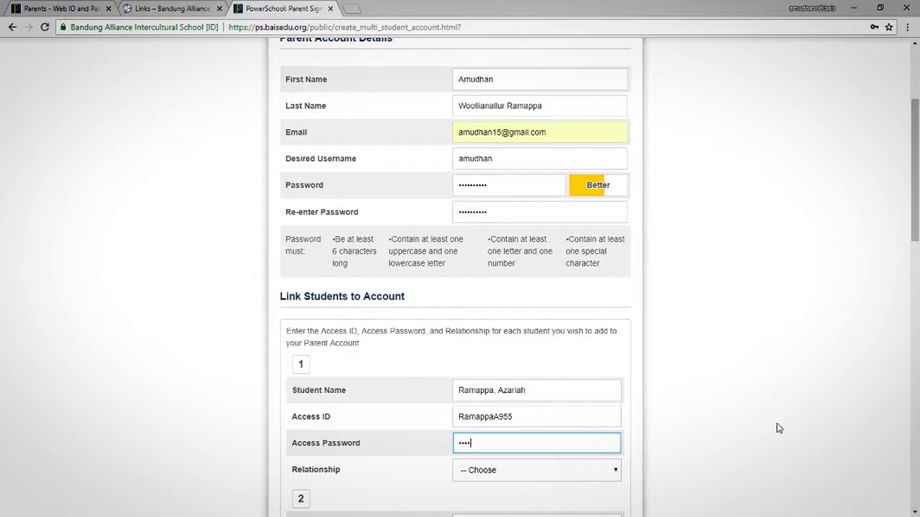
scroll(584, 478, "down", 1)
left_click(565, 416)
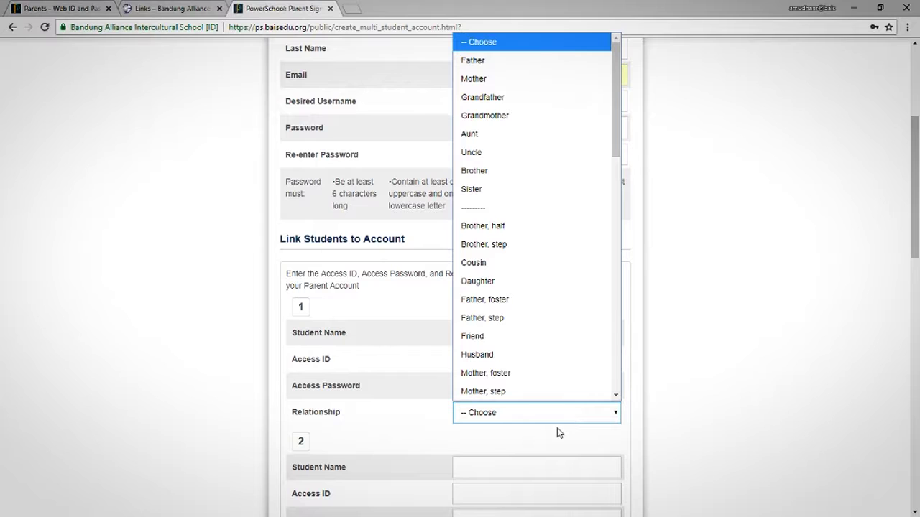
left_click(522, 67)
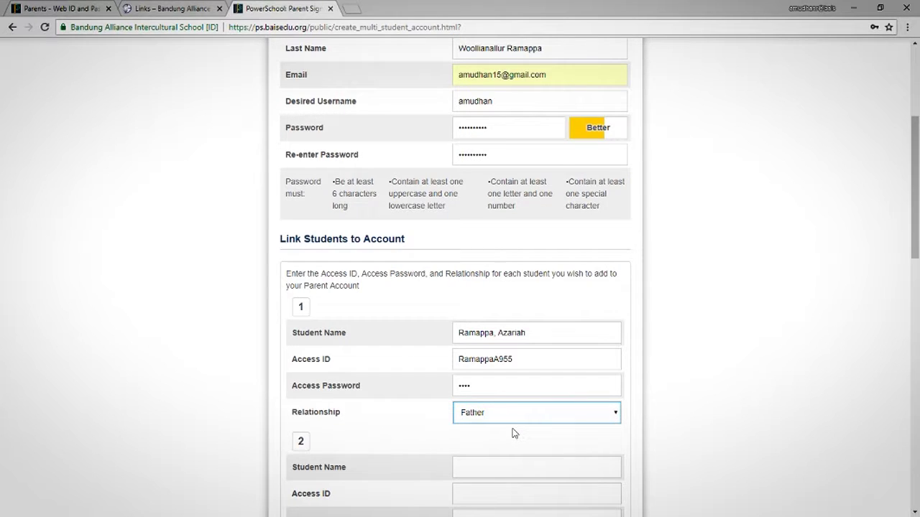
left_click(728, 411)
scroll(421, 376, "down", 2)
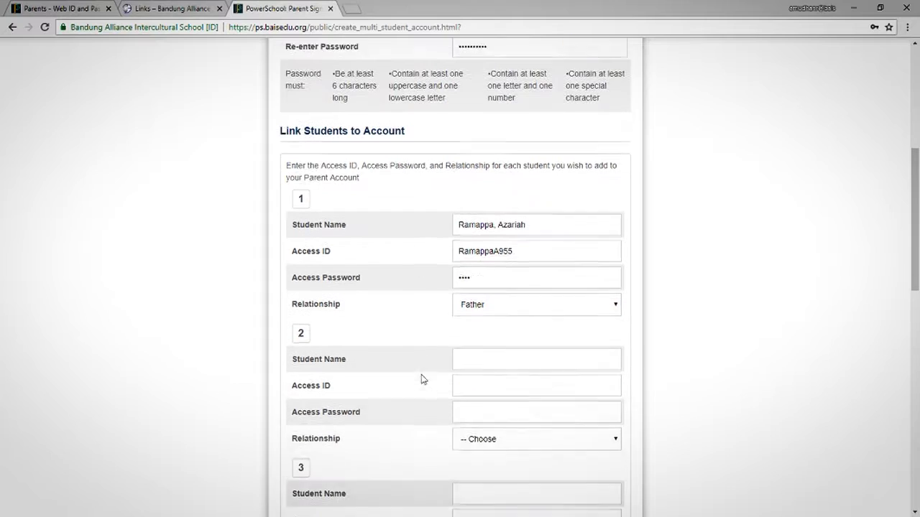
- Review the first student's own login details in the access-ID letter
left_click(54, 8)
scroll(475, 335, "down", 5)
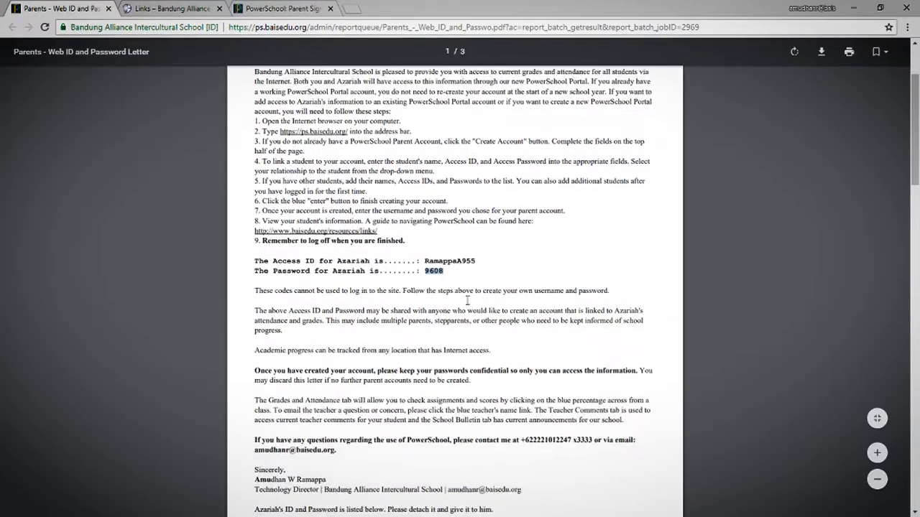
scroll(474, 335, "down", 5)
scroll(477, 334, "up", 2)
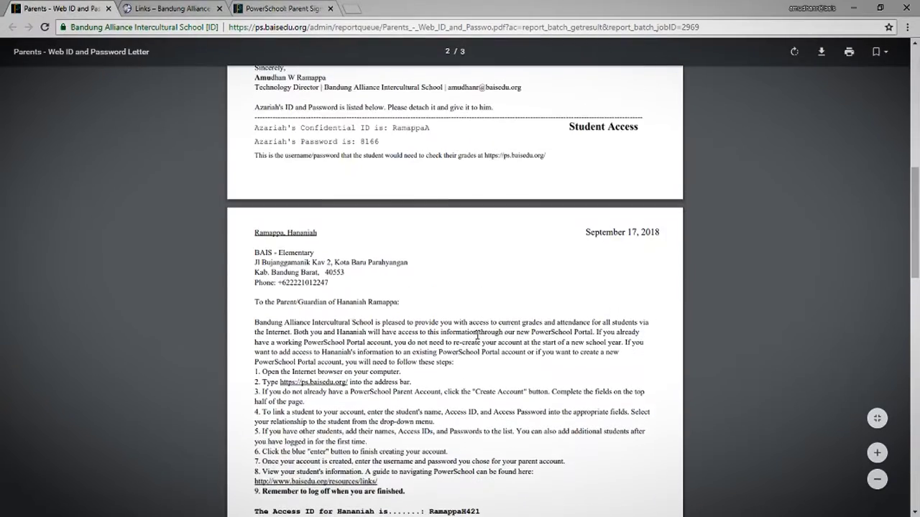
left_click_drag(259, 124, 580, 167)
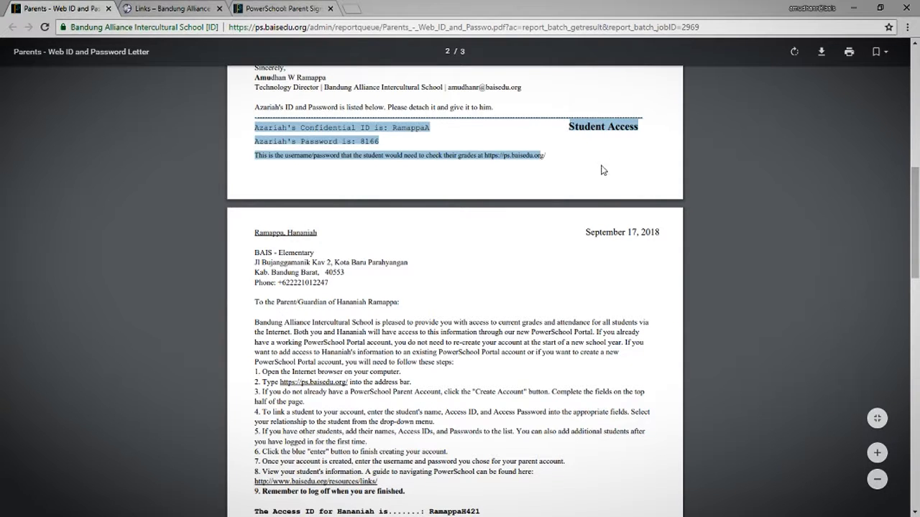
left_click(581, 164)
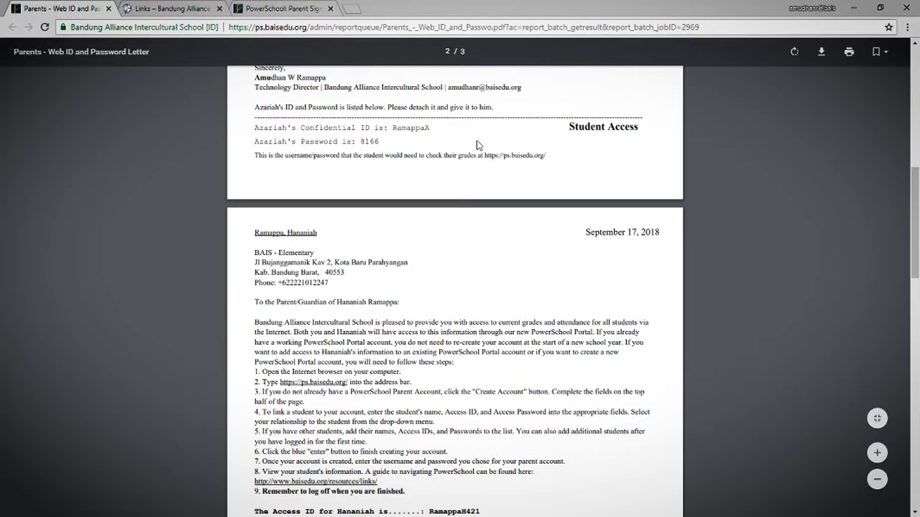
double_click(418, 127)
double_click(369, 141)
left_click(319, 235)
- Copy the second student's name from the letter into student 2's name field
left_click_drag(318, 235, 253, 229)
key("ctrl+c")
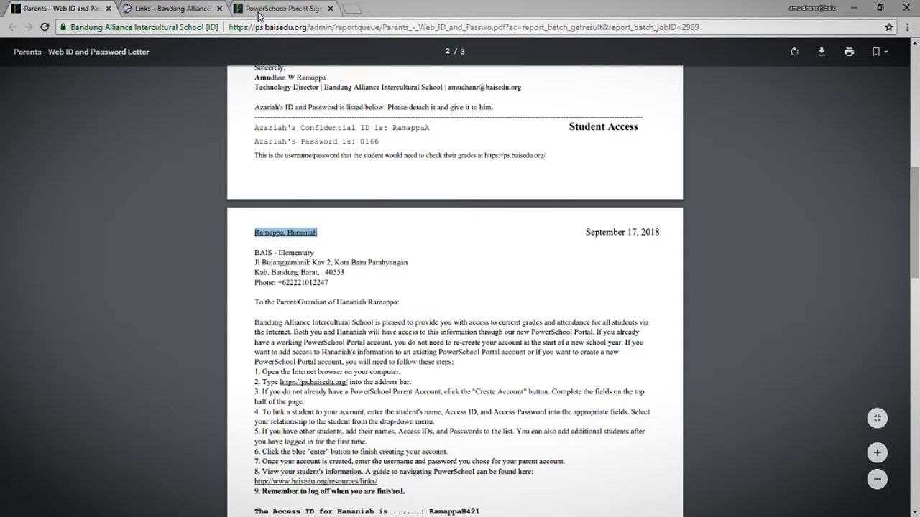
left_click(257, 9)
left_click(491, 353)
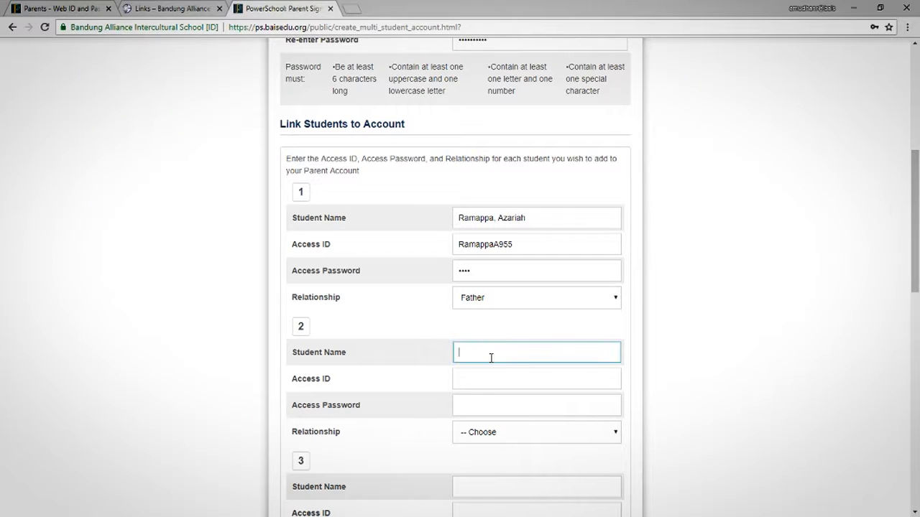
key("ctrl+v")
- Copy the second student's Access ID from the letter into the form
left_click(65, 9)
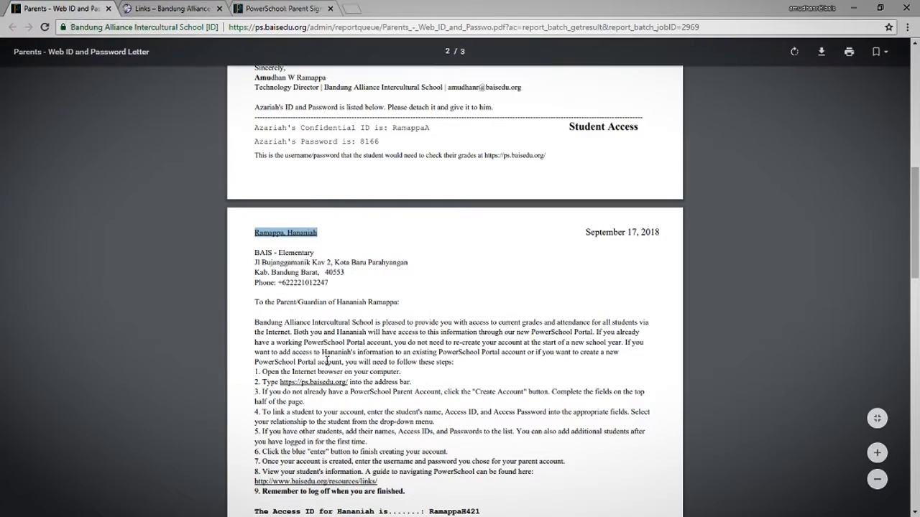
scroll(454, 288, "down", 3)
double_click(454, 339)
key("ctrl+c")
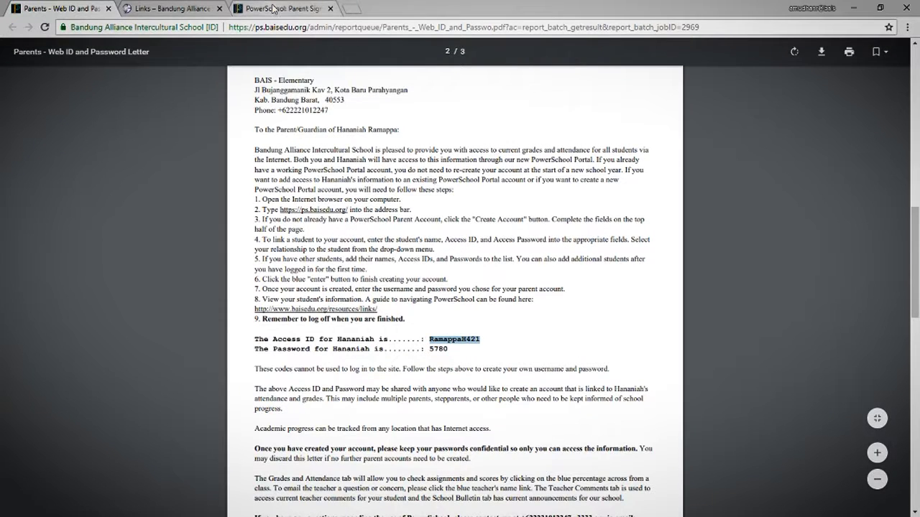
left_click(276, 9)
left_click(484, 377)
key("ctrl+v")
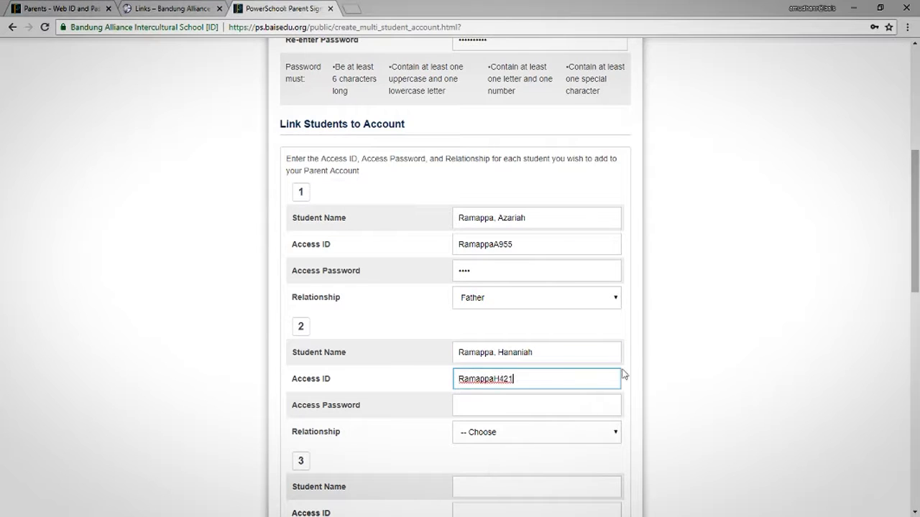
- Copy the second student's access password and set their relationship to Father
left_click(57, 8)
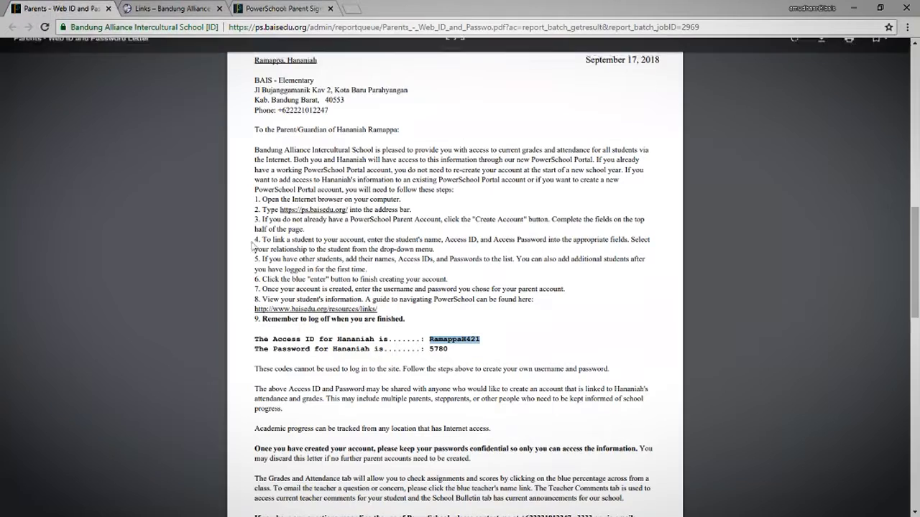
double_click(438, 348)
left_click(277, 8)
left_click(509, 406)
key("ctrl+v")
left_click(516, 435)
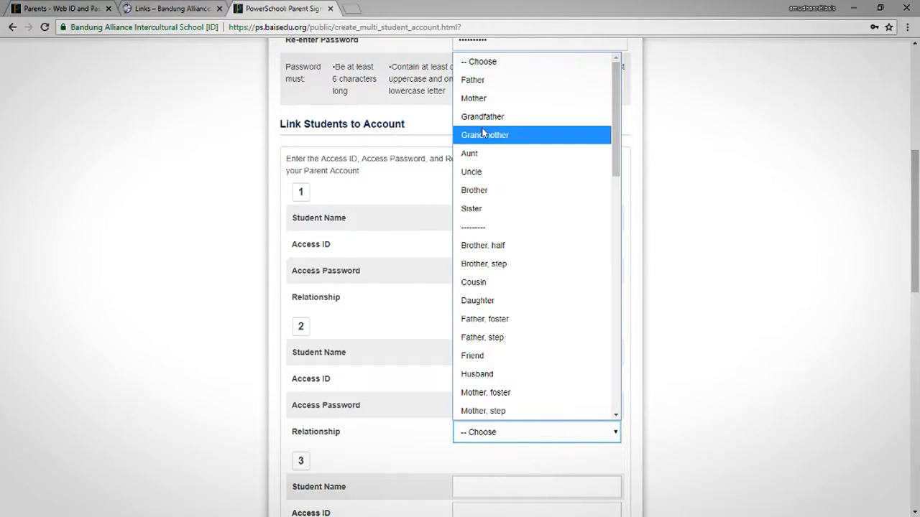
left_click(474, 80)
- Double-check the codes in the letter, then submit the sign-up form with Enter
scroll(668, 353, "down", 3)
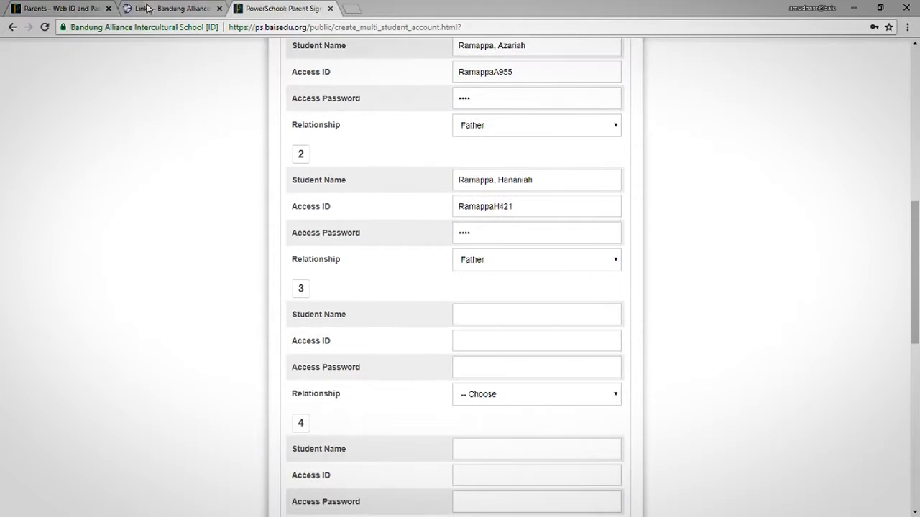
left_click(57, 9)
scroll(525, 359, "down", 3)
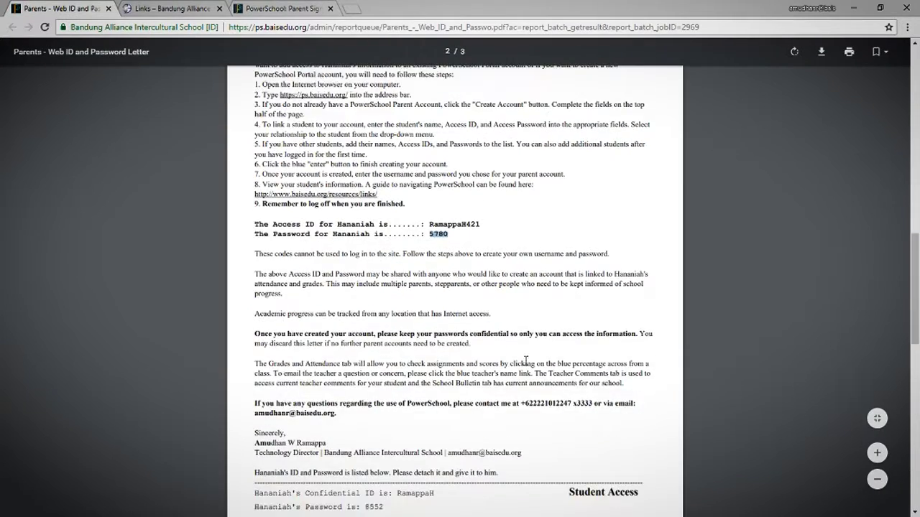
scroll(526, 359, "down", 5)
left_click(265, 8)
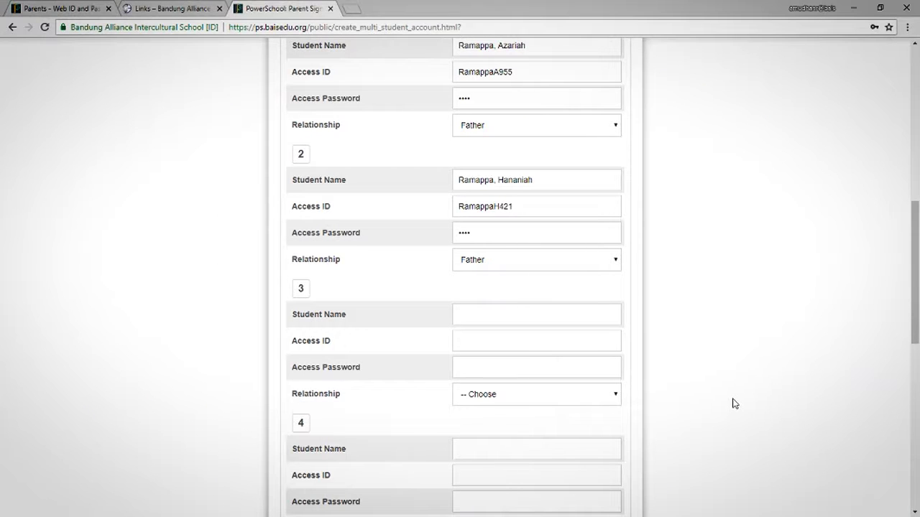
scroll(729, 408, "down", 8)
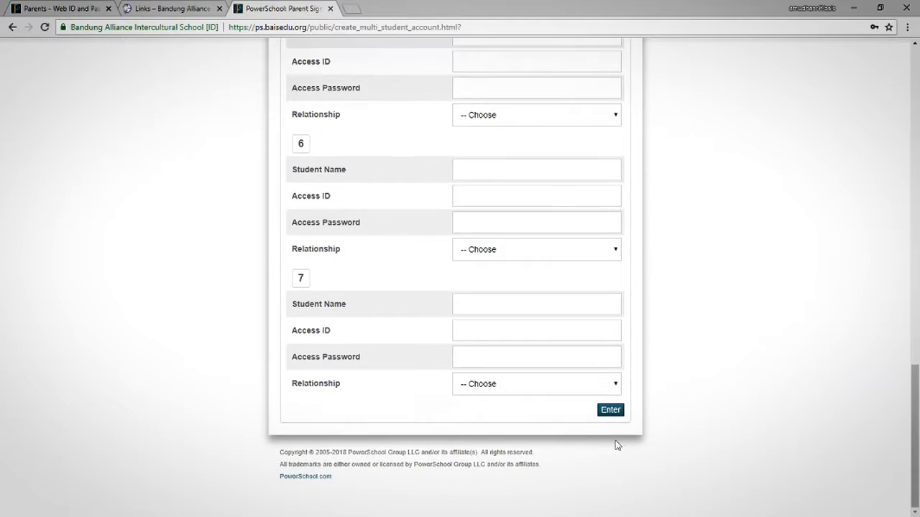
left_click(620, 419)
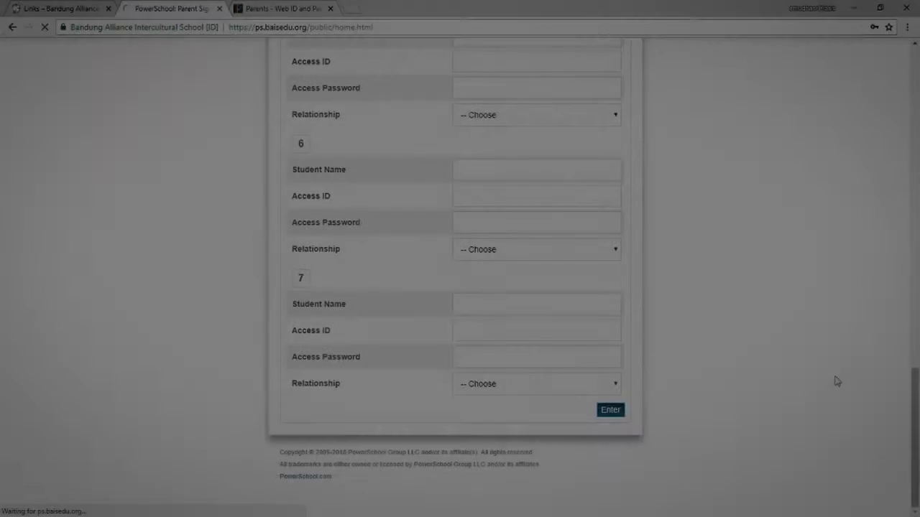
- Sign in to PowerSchool with the new parent username and password
type("amudhan")
key("Tab")
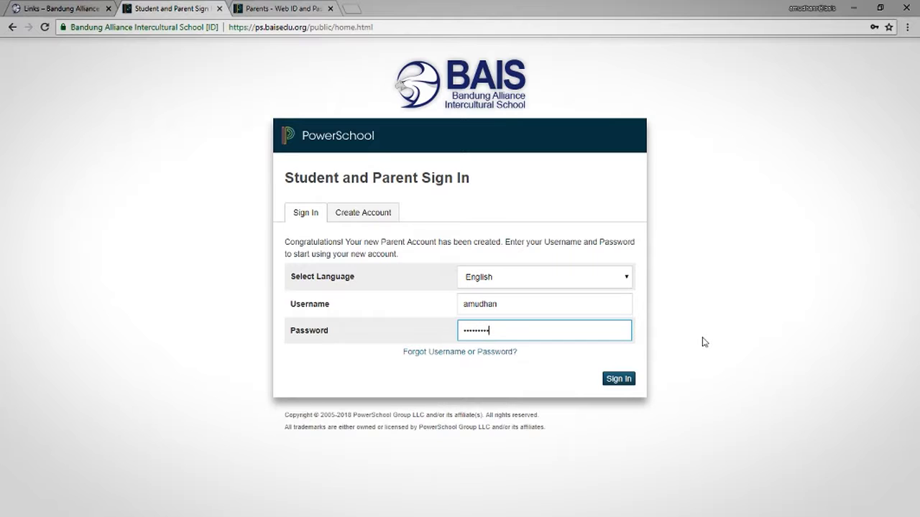
key("Return")
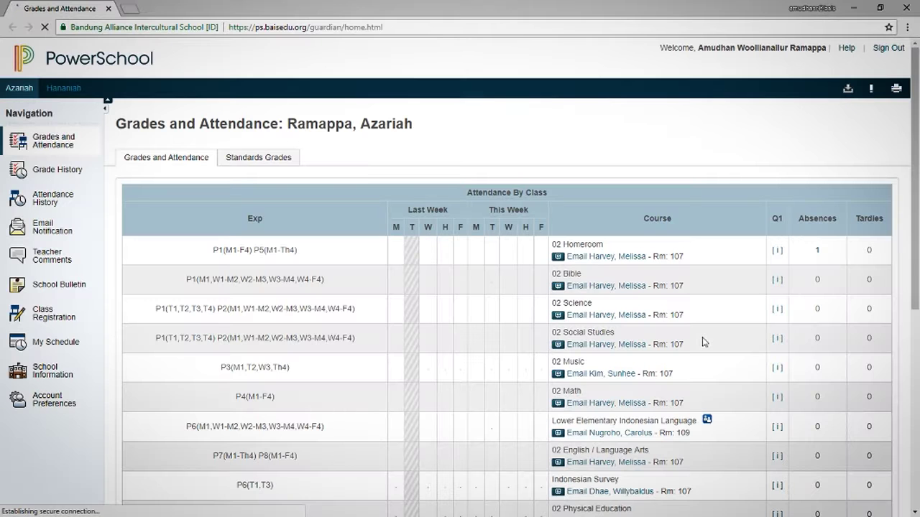
- Switch between student tabs, ending on the second student's grades and attendance
left_click(72, 88)
left_click(19, 89)
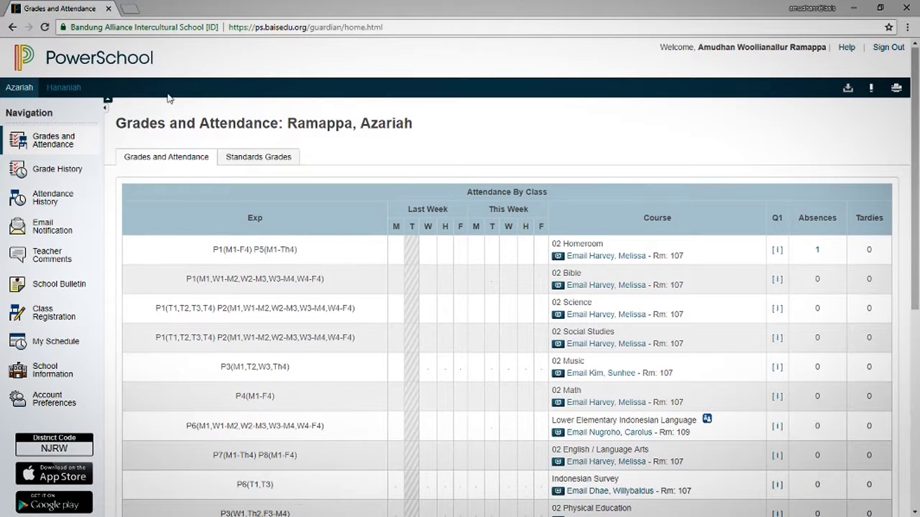
left_click(66, 90)
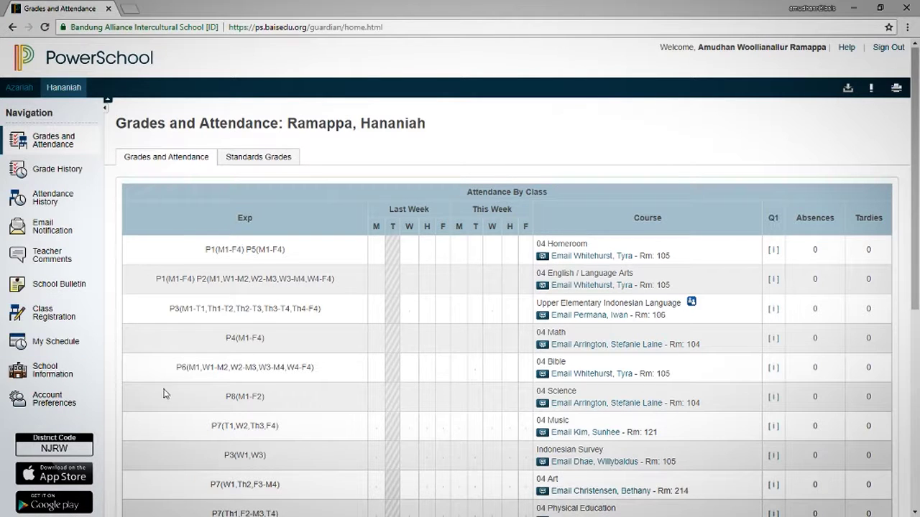
- Open Account Preferences' Students tab, choose Add, and switch back to the letter tab
left_click(56, 403)
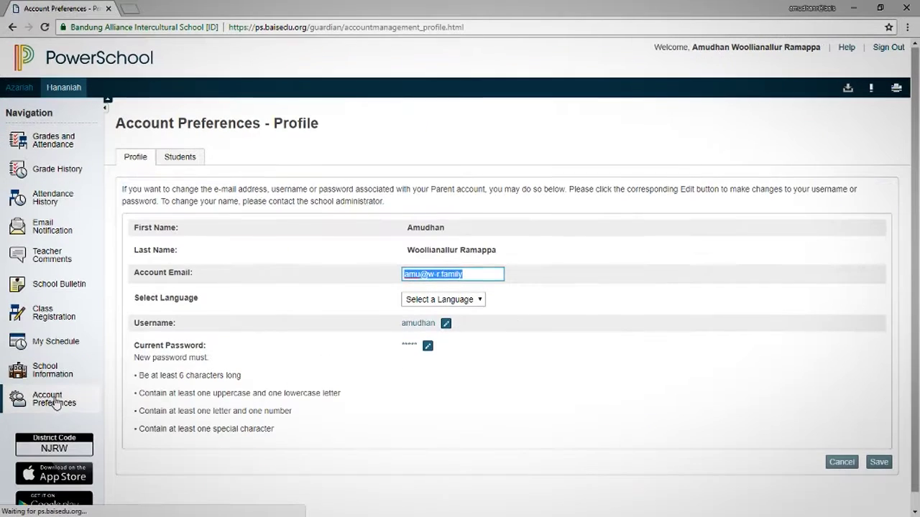
left_click(191, 161)
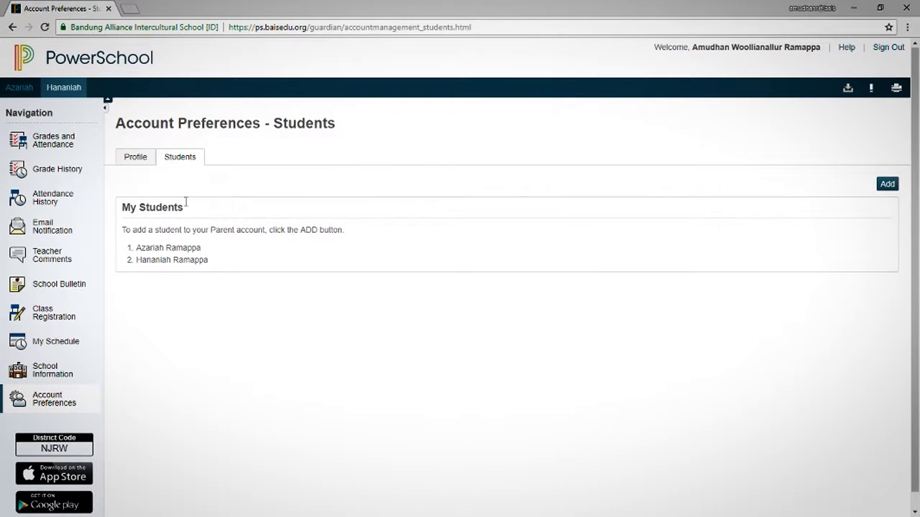
left_click(887, 185)
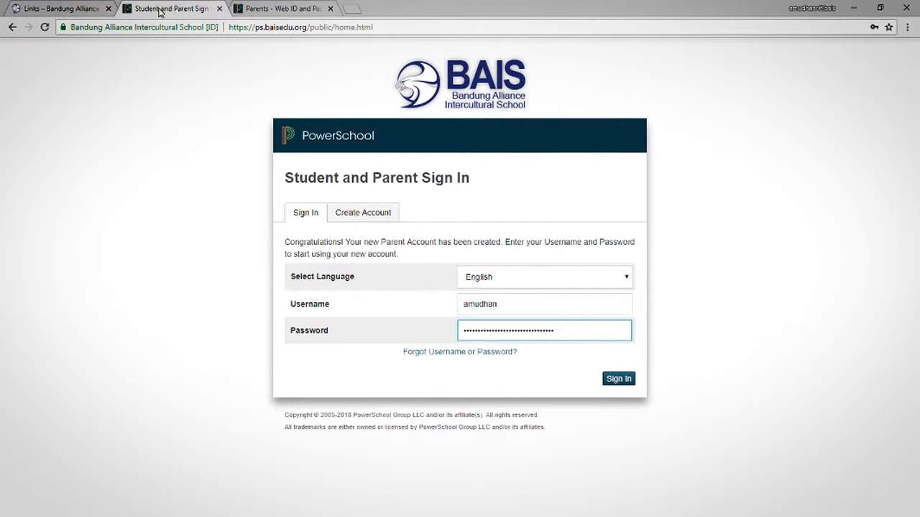
left_click(44, 9)
- Copy the third student's name from the access letter into the Add Student Name field
left_click(280, 8)
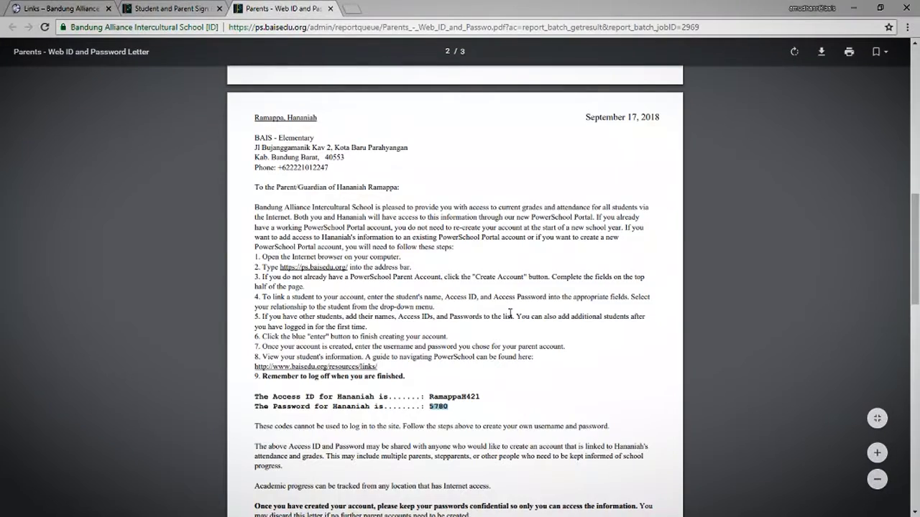
scroll(510, 313, "down", 4)
scroll(509, 313, "down", 4)
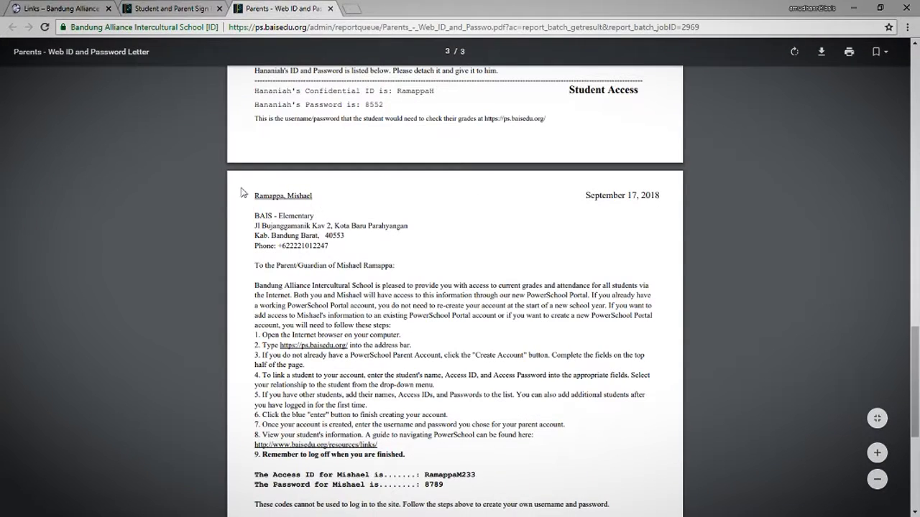
double_click(273, 198)
left_click_drag(312, 195, 252, 195)
key("ctrl+c")
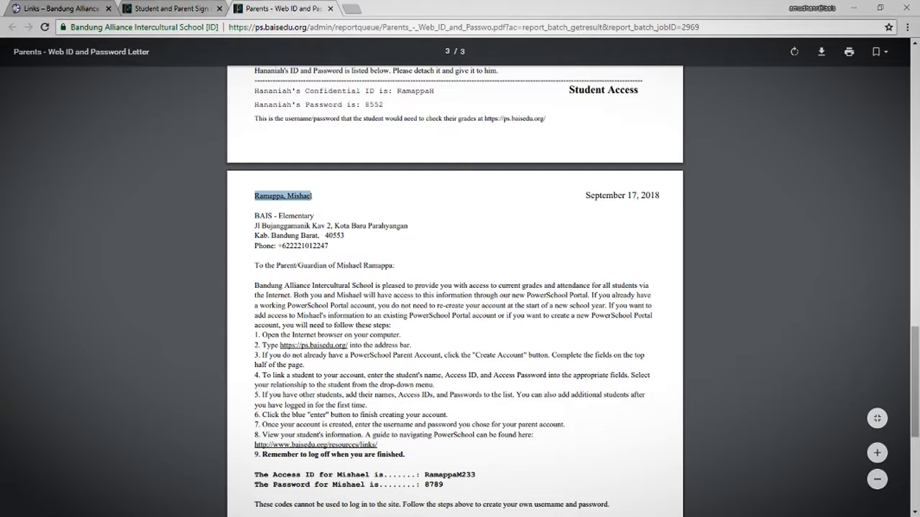
key("alt+Tab")
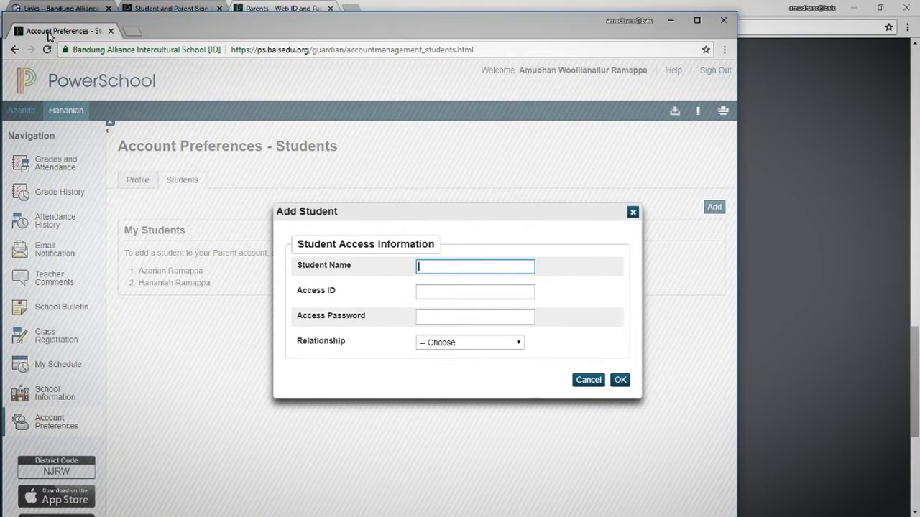
left_click_drag(49, 36, 345, 13)
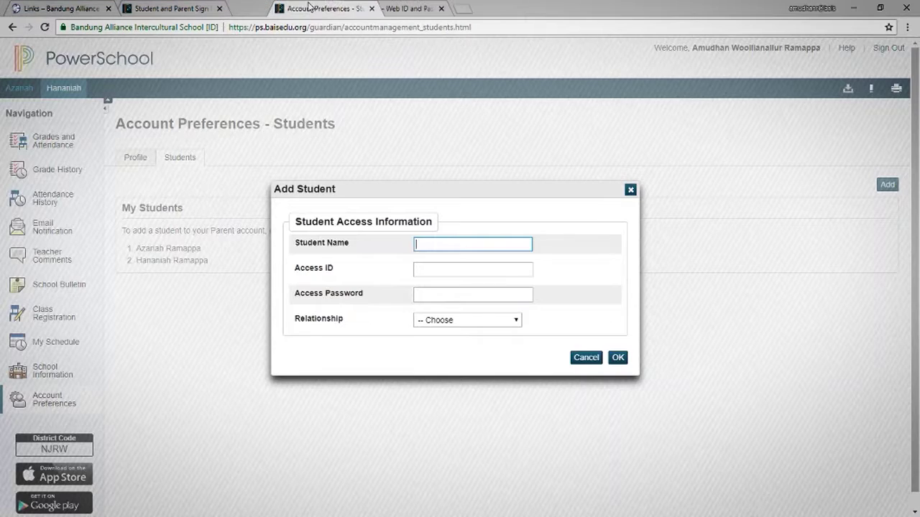
key("ctrl+v")
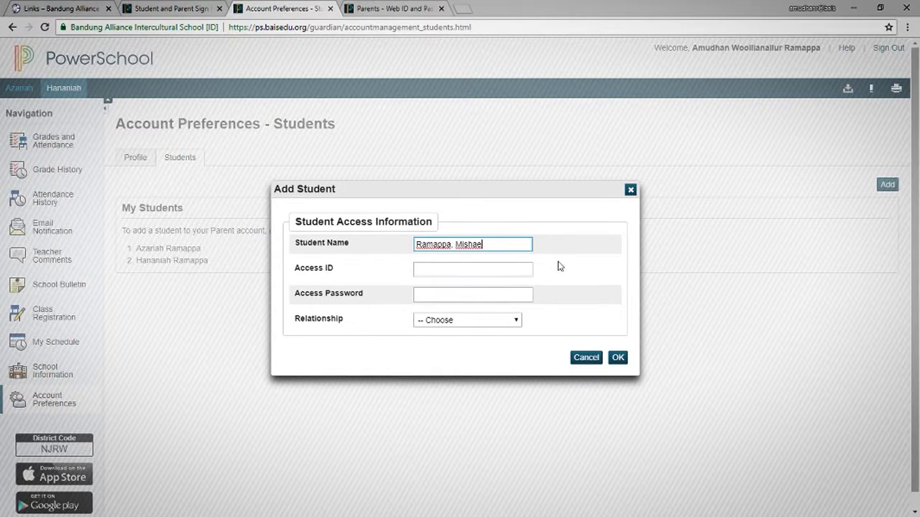
key("Tab")
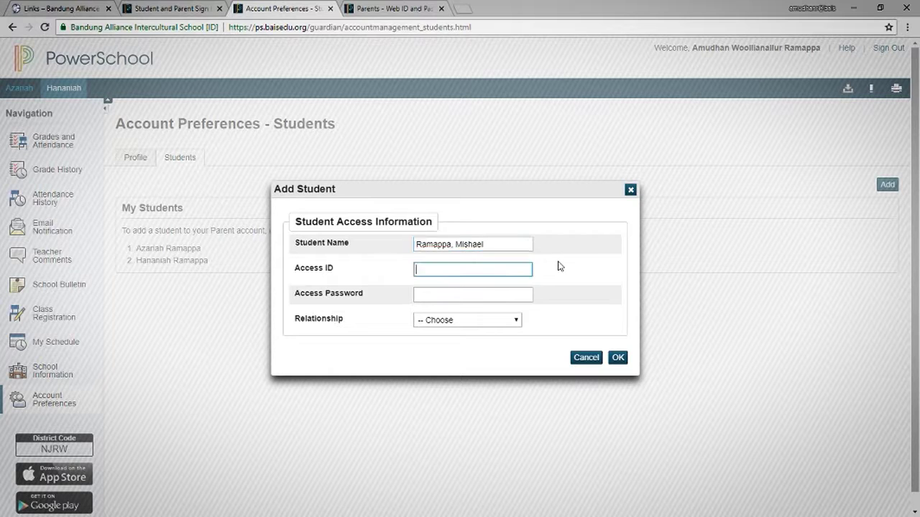
- Copy the third student's Access ID from the letter, closing the unneeded sign-in tab
key("ctrl+shift+Tab")
key("ctrl+Tab")
key("ctrl+Tab")
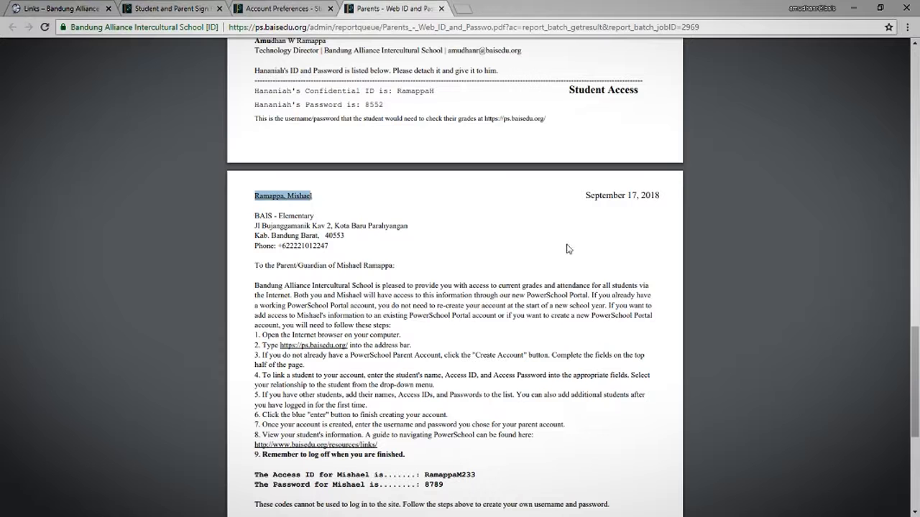
double_click(453, 475)
key("ctrl+c")
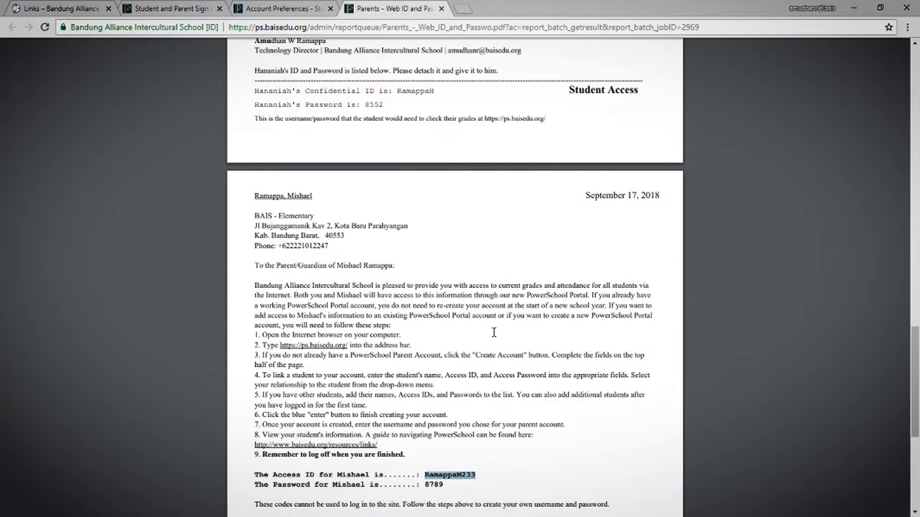
left_click(173, 9)
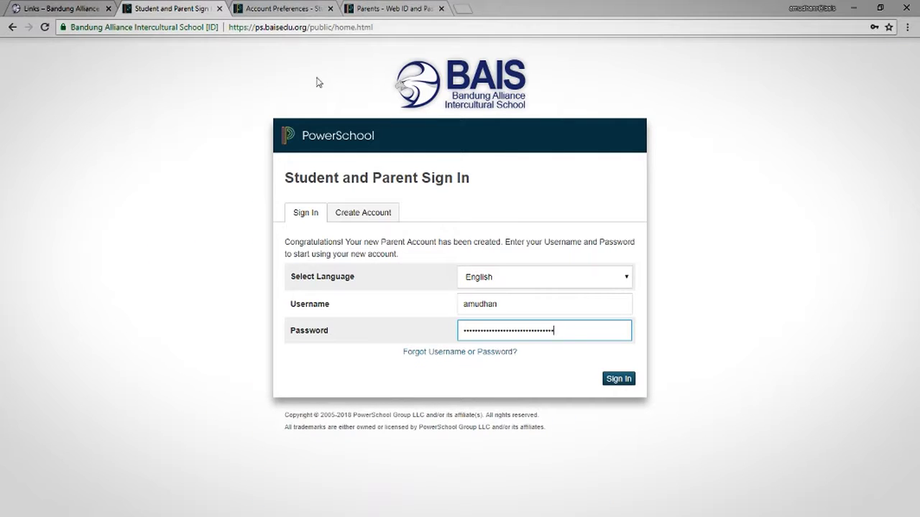
middle_click(159, 9)
key("ctrl+v")
- Paste the third student's access password, choose Father as relationship, and save with OK
left_click(302, 9)
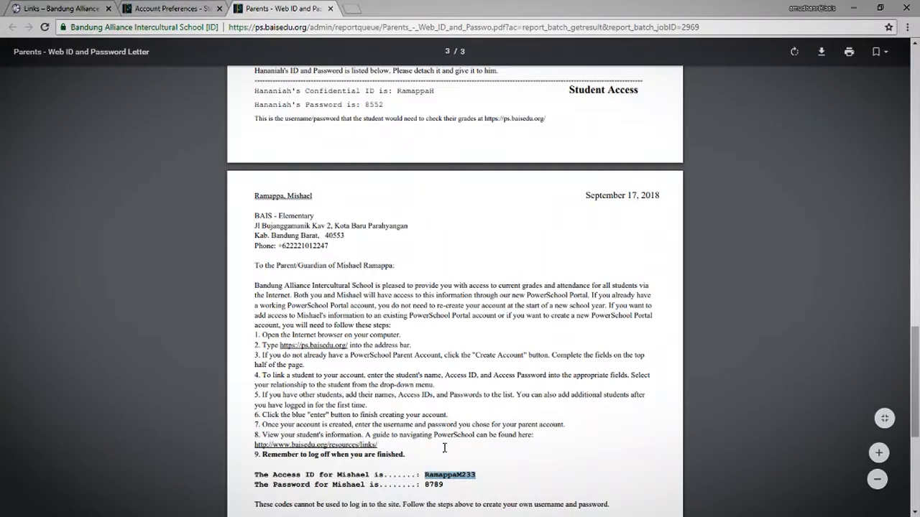
double_click(434, 484)
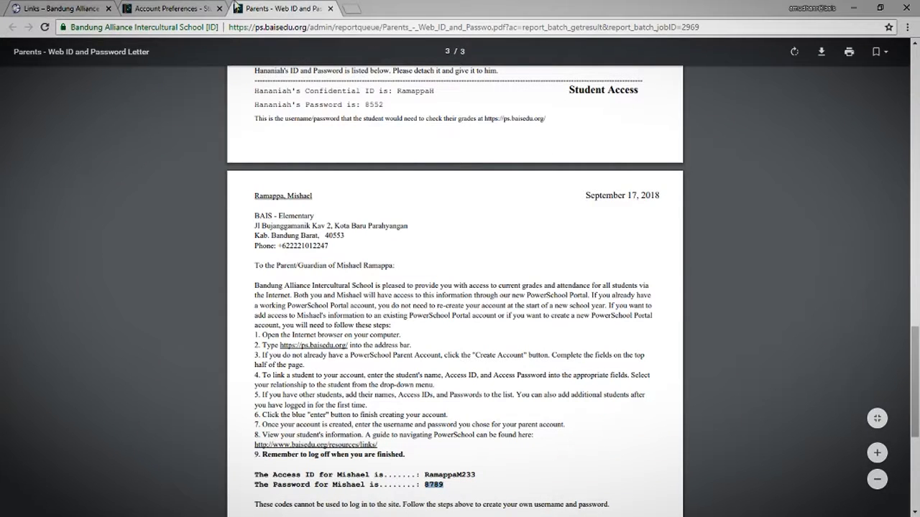
left_click(172, 9)
left_click(468, 293)
key("ctrl+v")
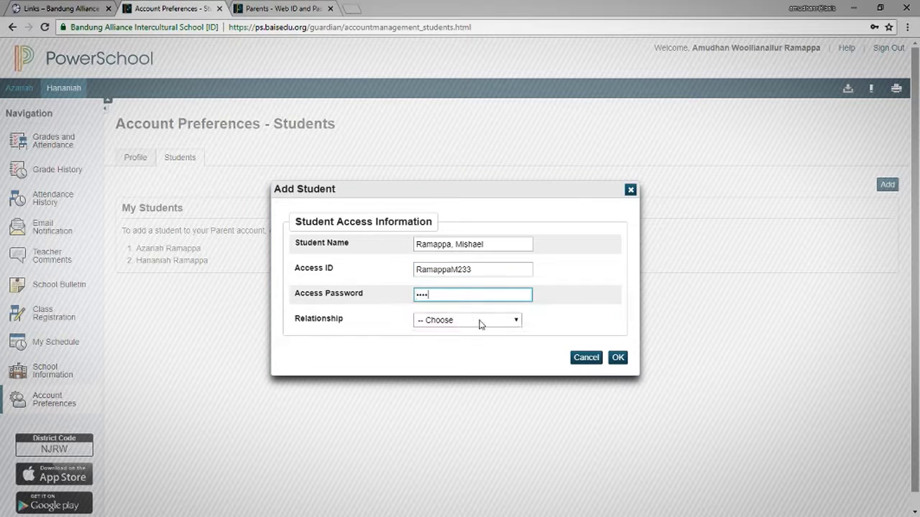
left_click(495, 322)
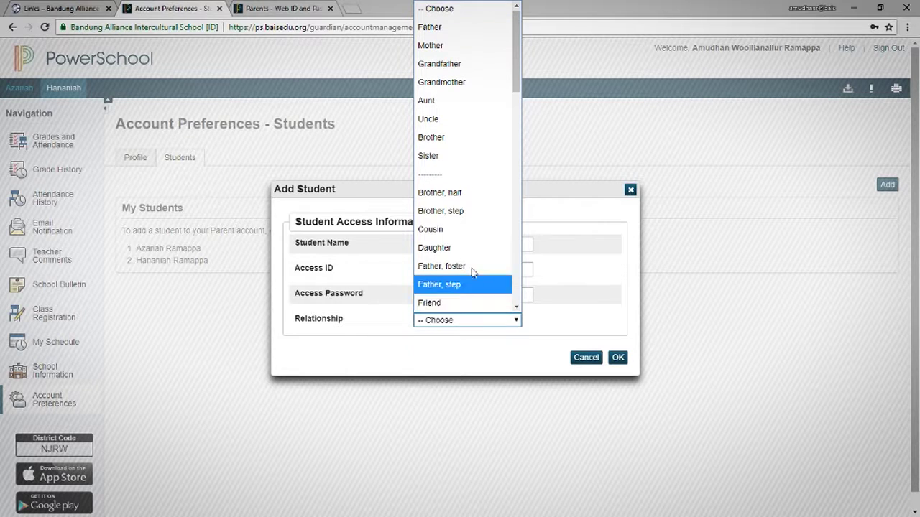
left_click(436, 26)
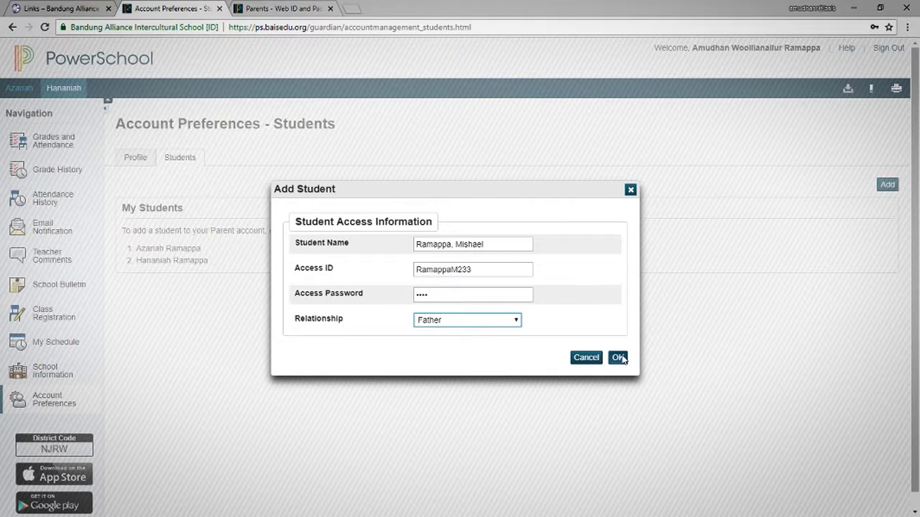
left_click(618, 358)
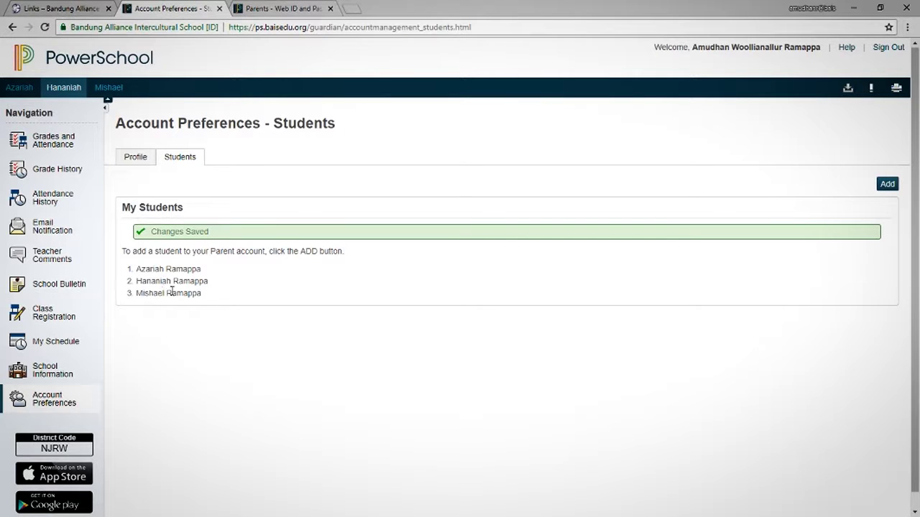
- Cycle through the first, third and second student tabs, ending on the first student's grades
left_click(28, 87)
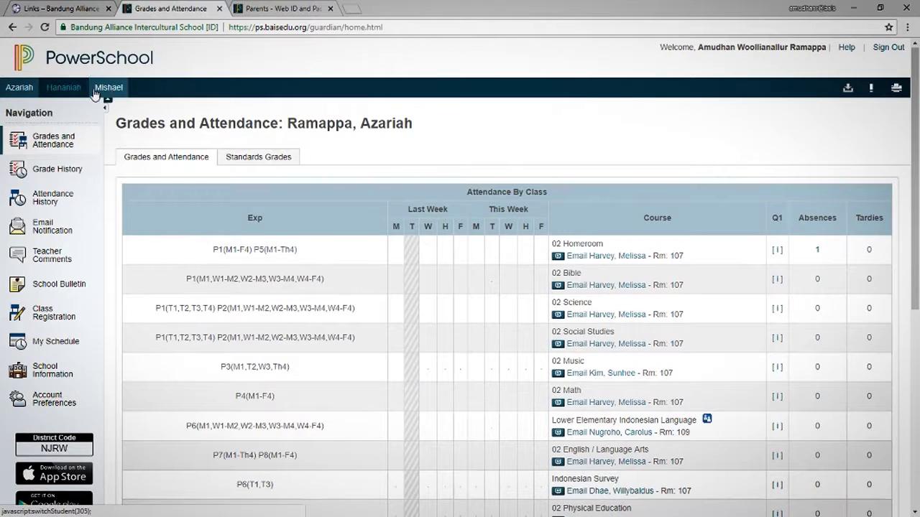
left_click(108, 87)
left_click(70, 89)
left_click(19, 87)
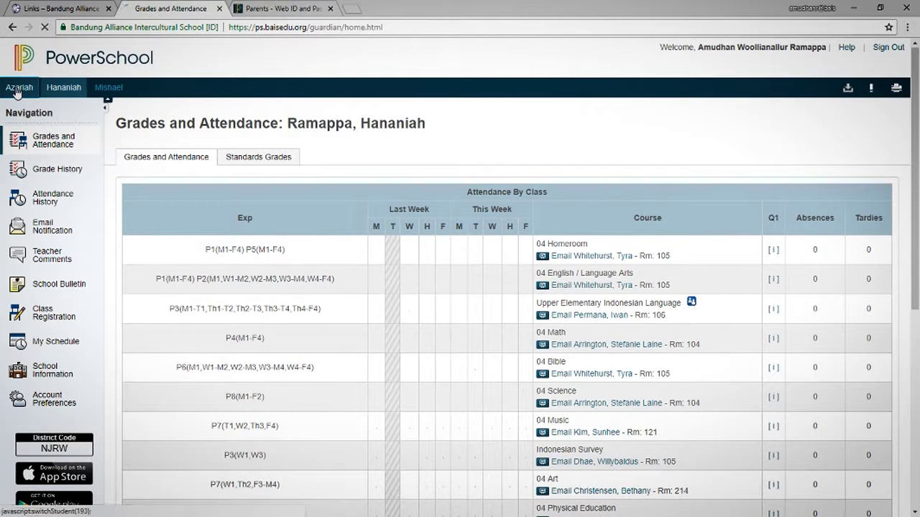